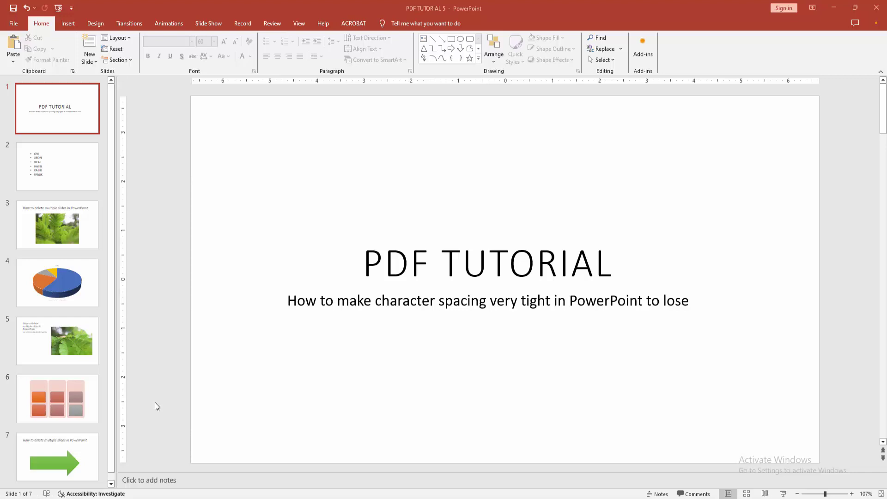
Select the entire 'PDF TUTORIAL' title text on slide 1
left_click(422, 267)
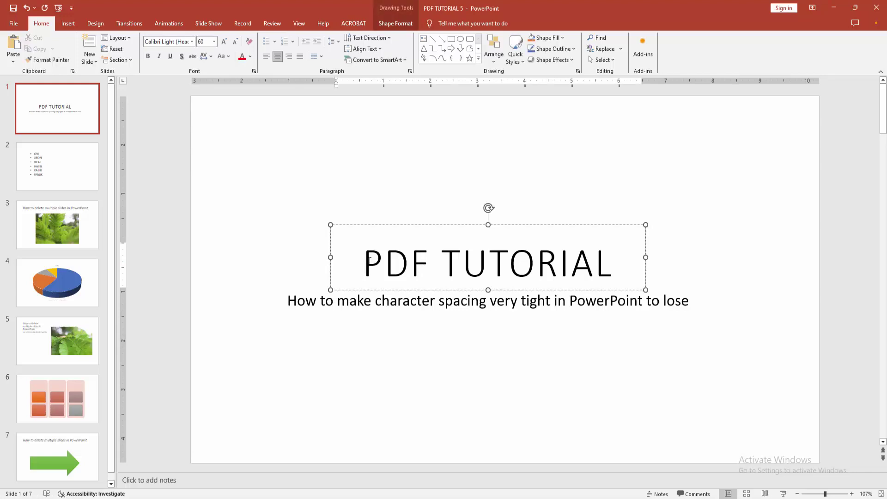
left_click_drag(363, 264, 621, 264)
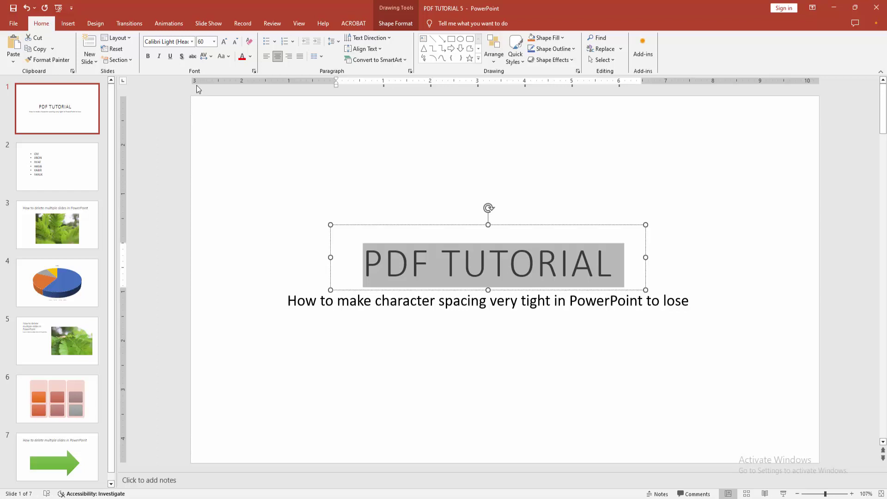
Change the title's character spacing from Loose to Tight
left_click(208, 58)
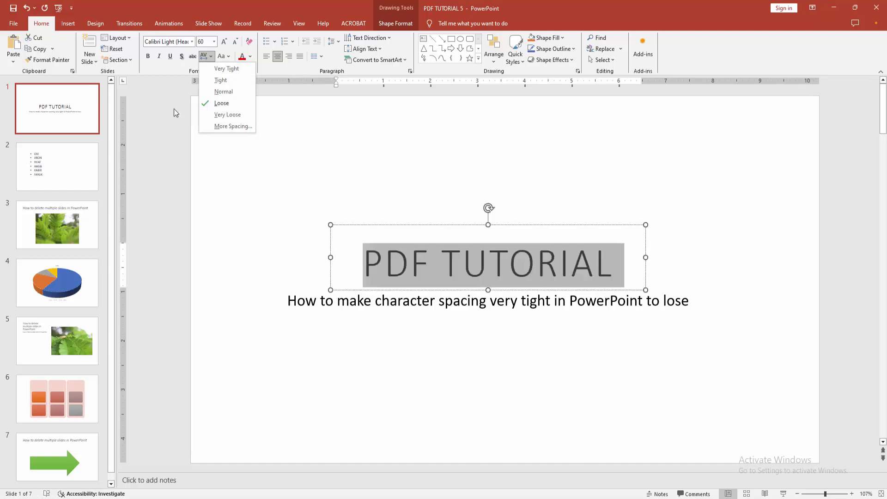
left_click(221, 80)
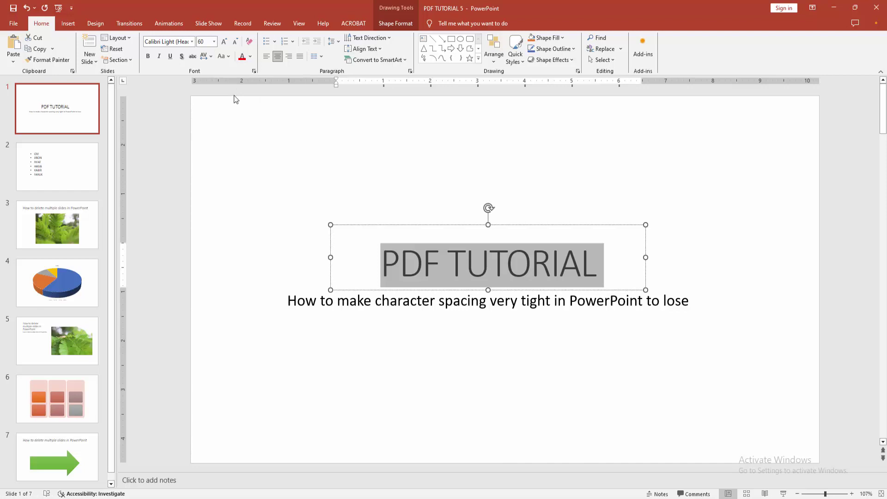
Deselect the title to view the tightly spaced 'PDF TUTORIAL' result
left_click(241, 127)
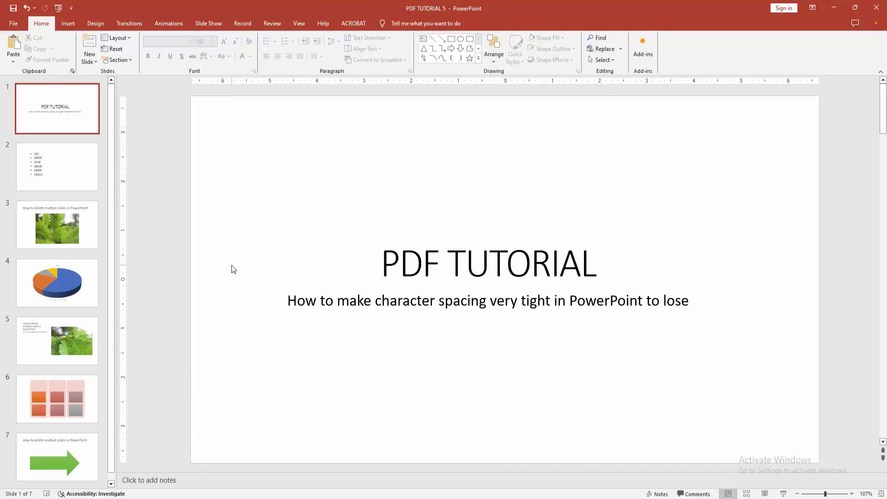